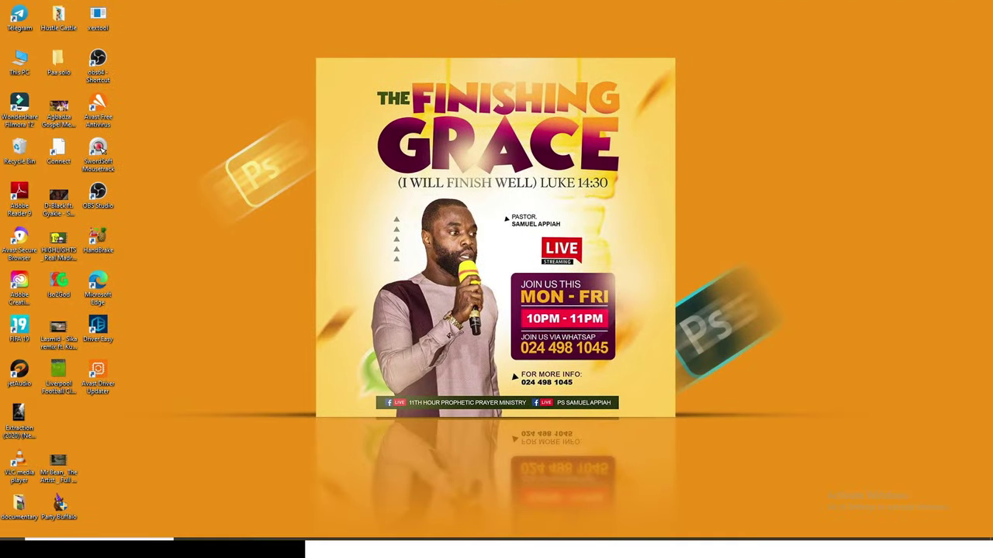
- Open Device Manager and expand Display adapters to find the NVIDIA GeForce GTX 675M
key("super")
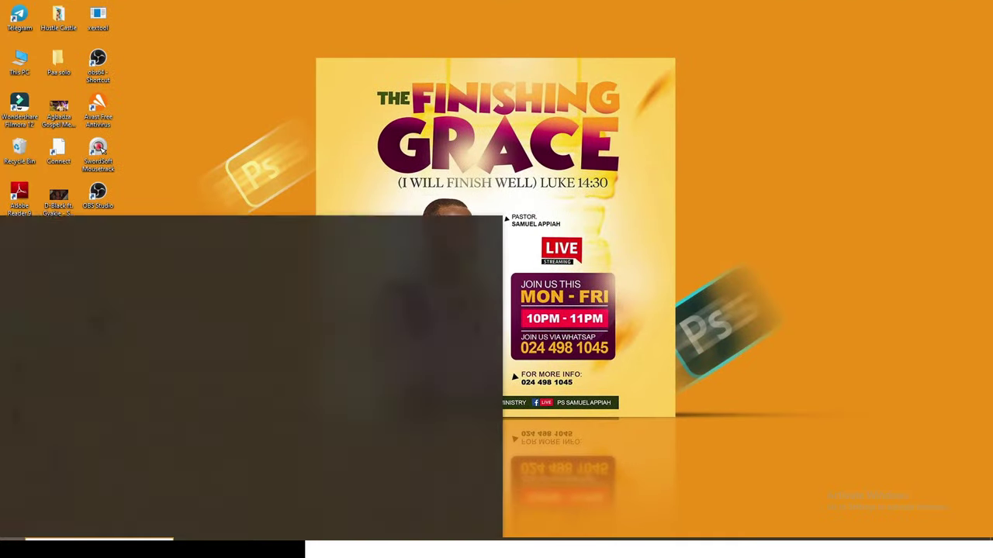
type("DEVICE")
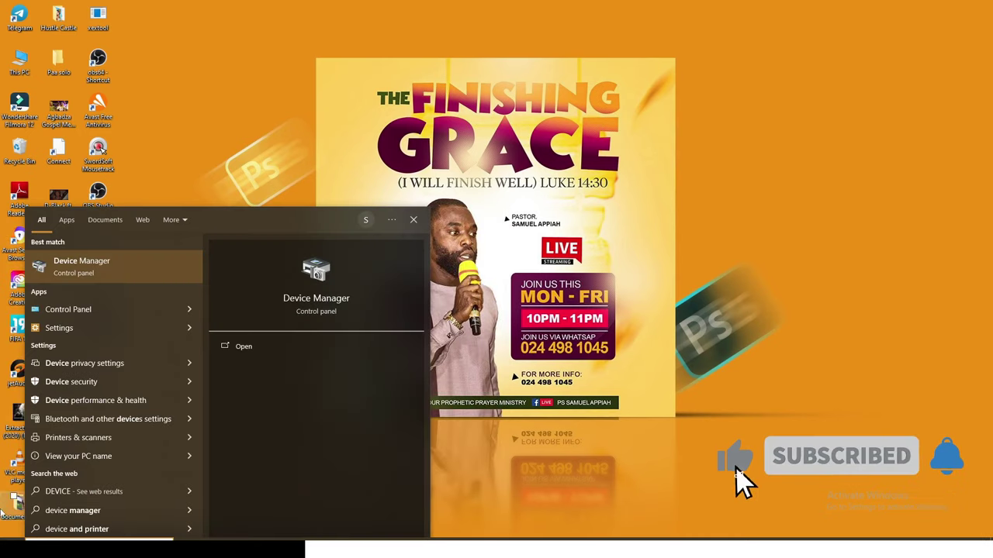
left_click(63, 269)
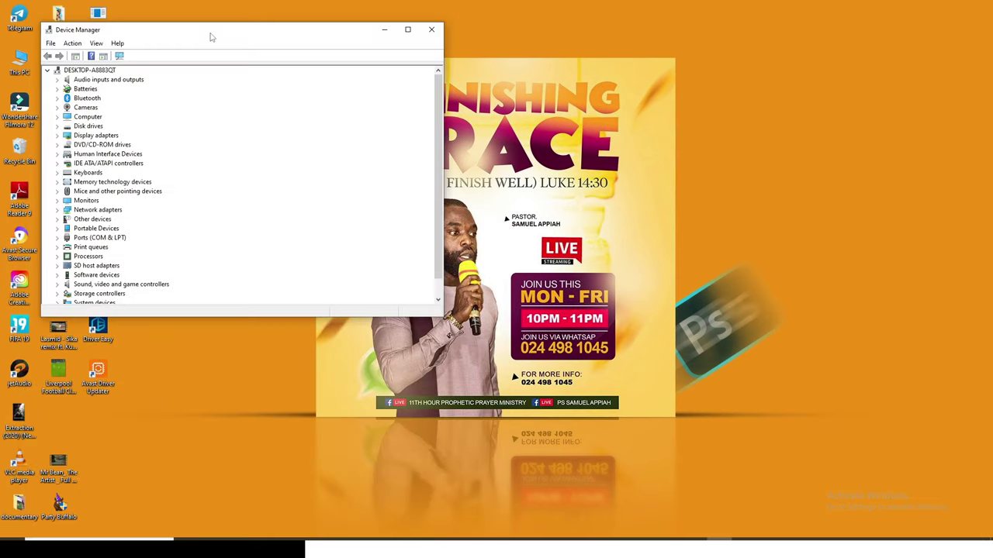
left_click_drag(210, 36, 370, 40)
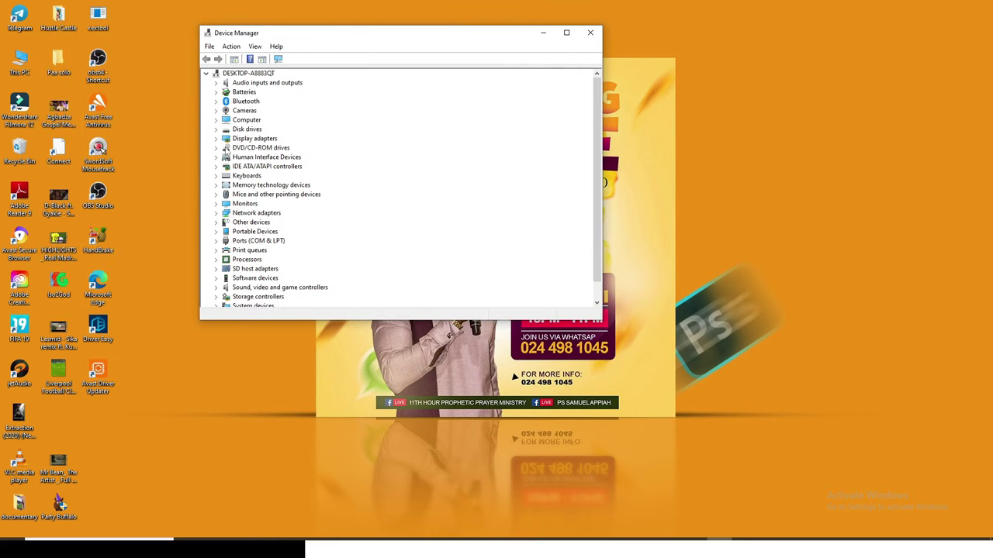
left_click(216, 140)
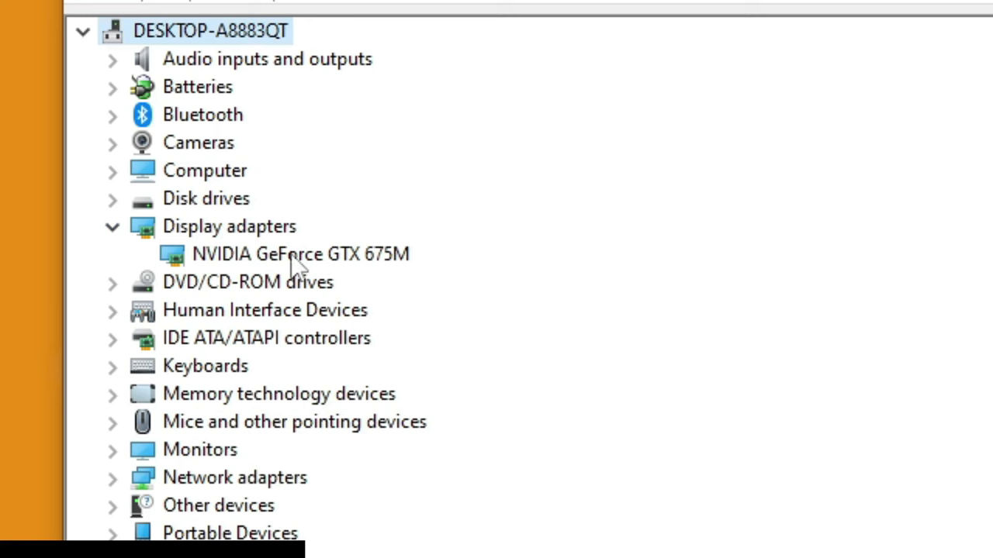
left_click(278, 149)
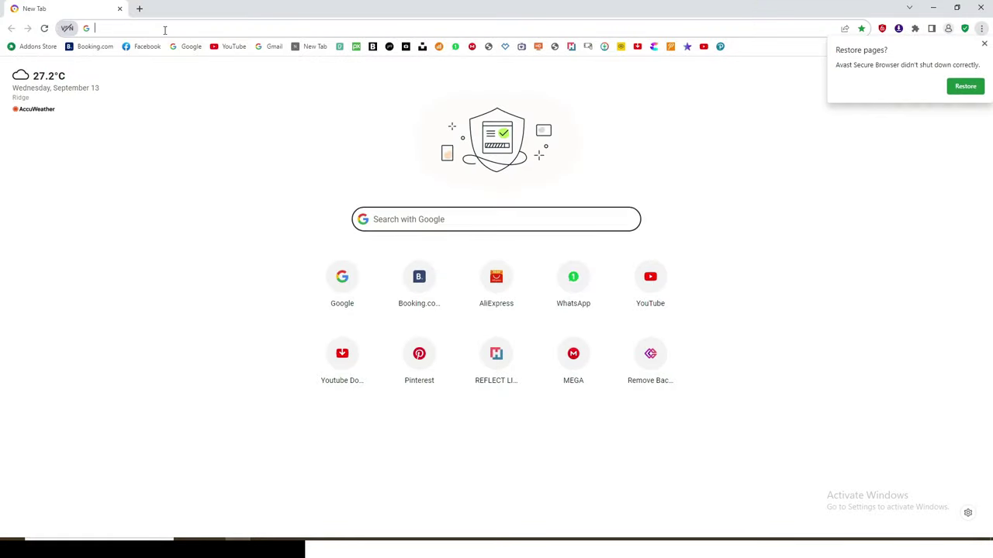
- Search Google for 'download NVIDIA Geforce GTX 675M', check NVIDIA's product page, then return to the results
type("download NVIDIA Geforce GTX 675M")
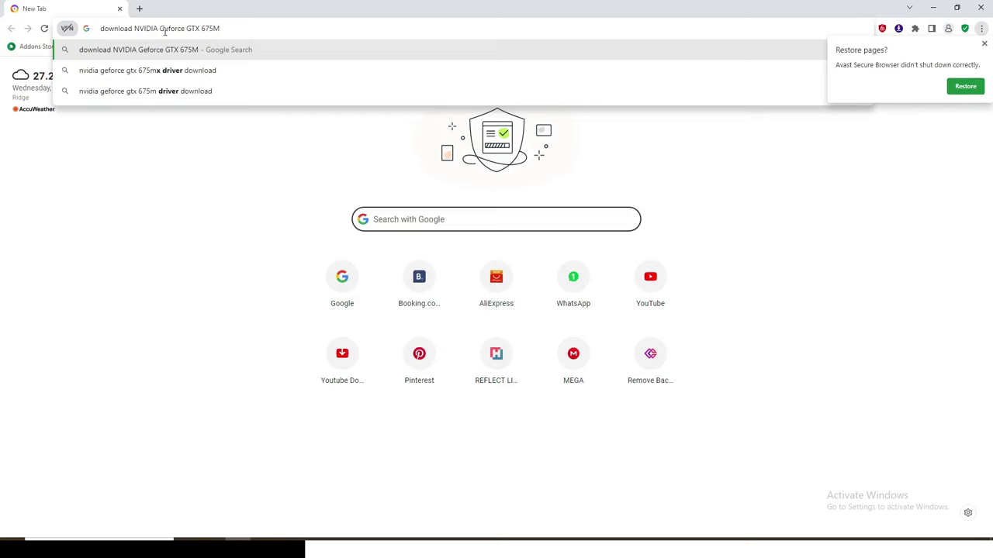
key("Return")
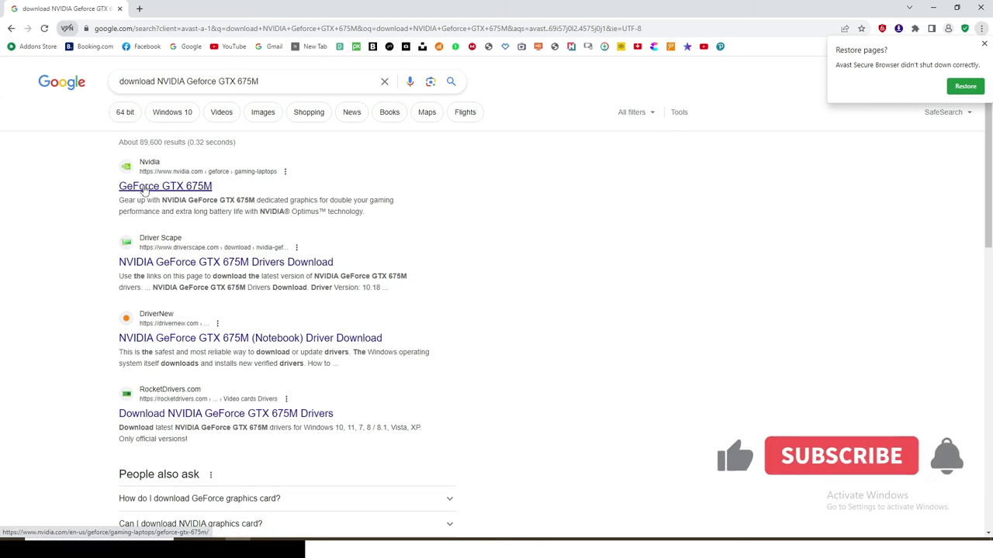
scroll(169, 276, "down", 5)
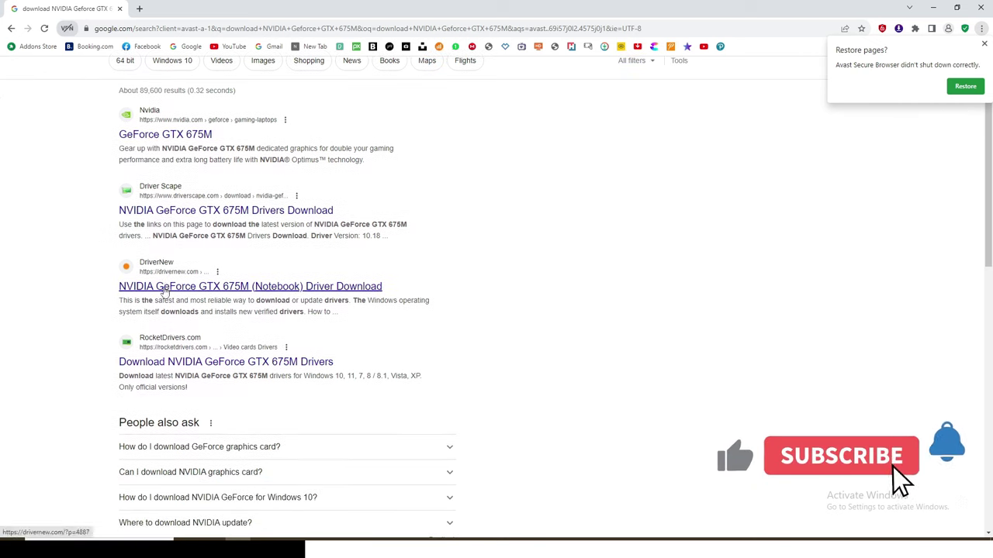
scroll(237, 387, "up", 5)
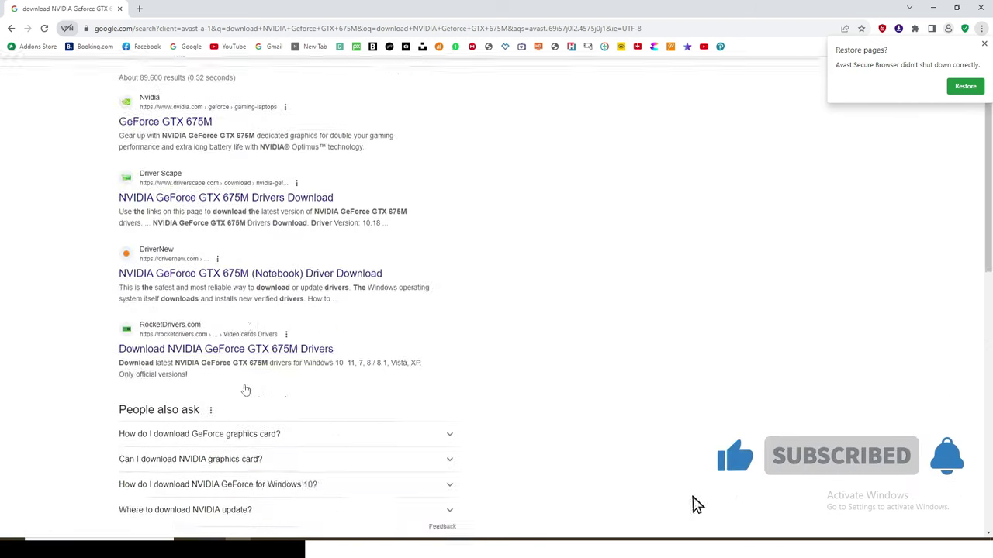
left_click(170, 184)
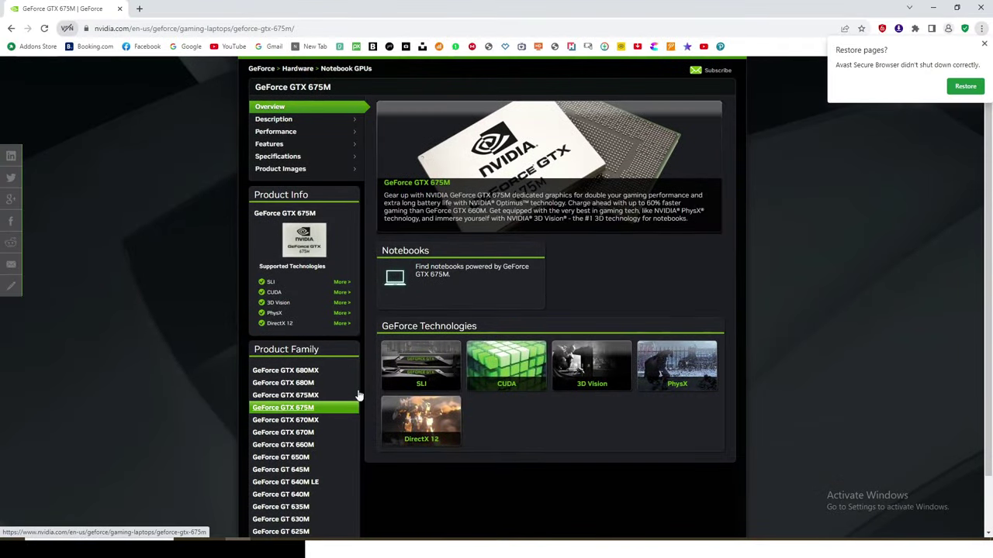
left_click(11, 29)
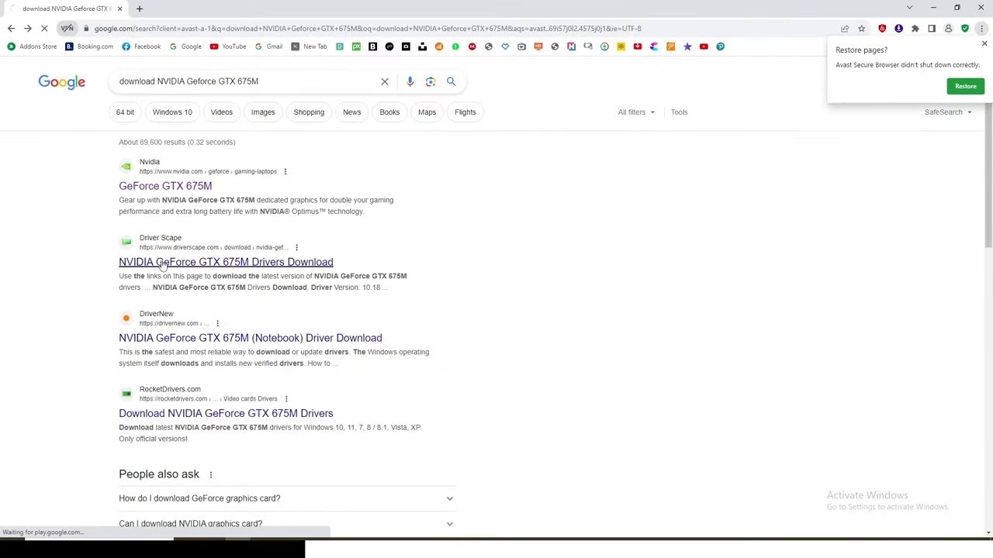
- Open Driver Scape's GTX 675M drivers page and highlight the Windows 10 64 bit driver entry
left_click(163, 263)
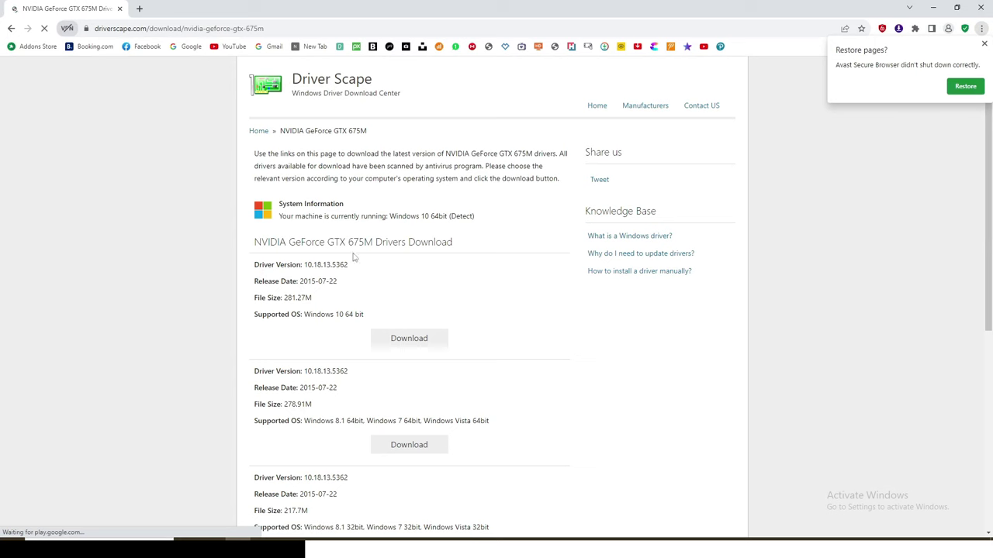
left_click_drag(421, 247, 261, 243)
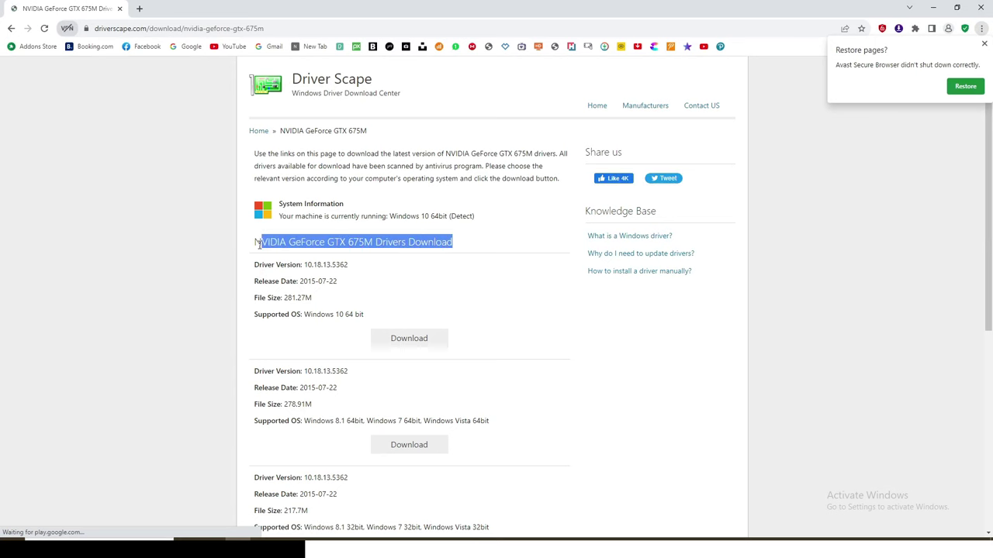
scroll(434, 361, "down", 1)
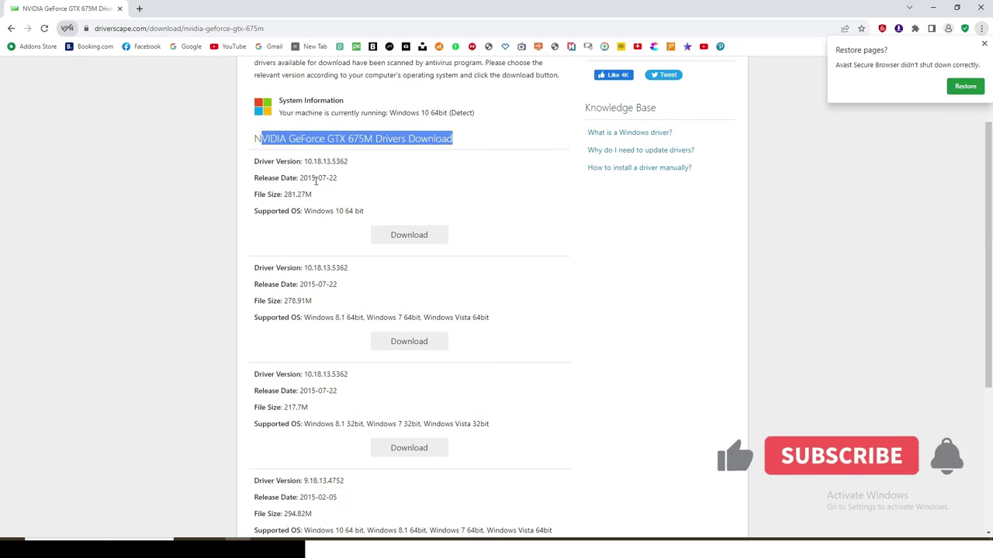
left_click_drag(346, 210, 363, 211)
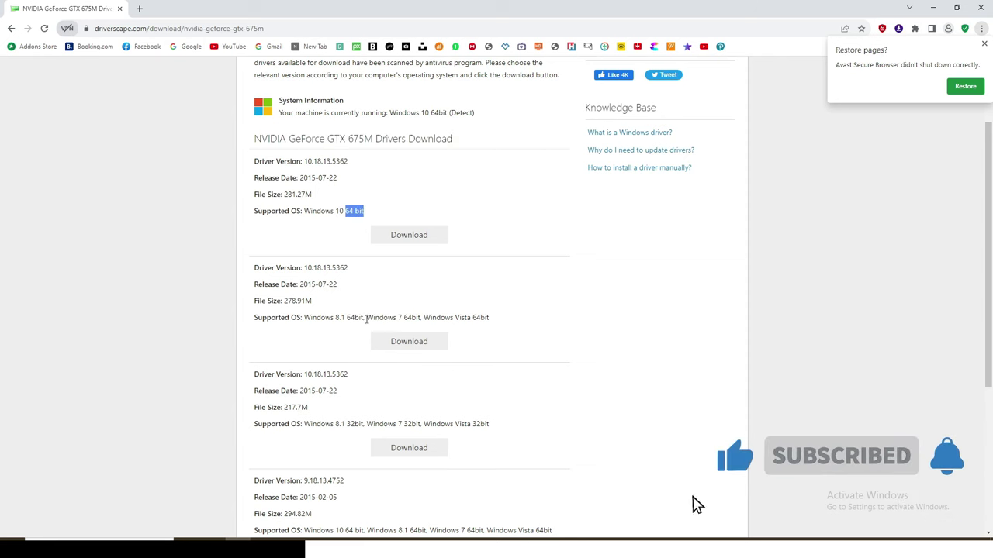
left_click_drag(301, 213, 347, 212)
left_click_drag(303, 319, 471, 316)
scroll(365, 377, "down", 1)
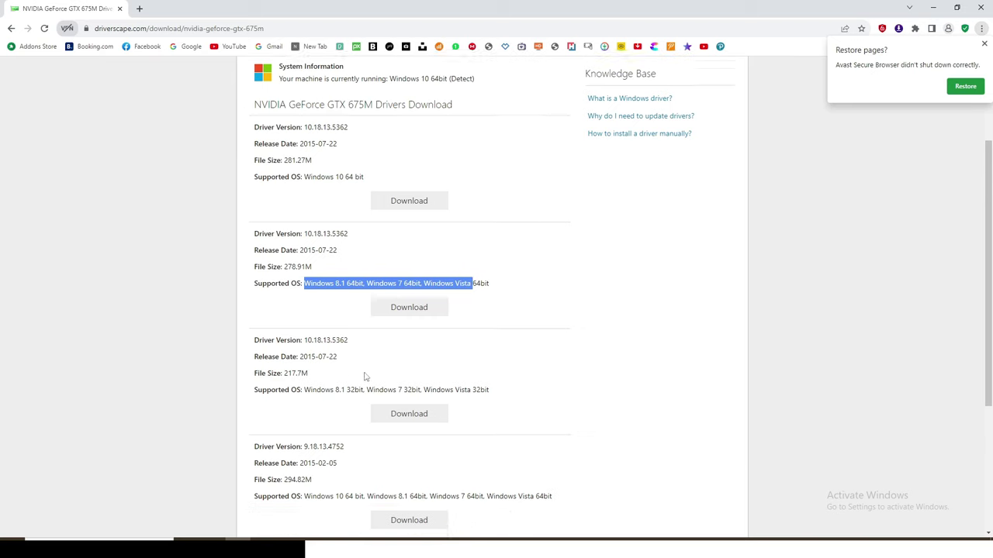
left_click(409, 345)
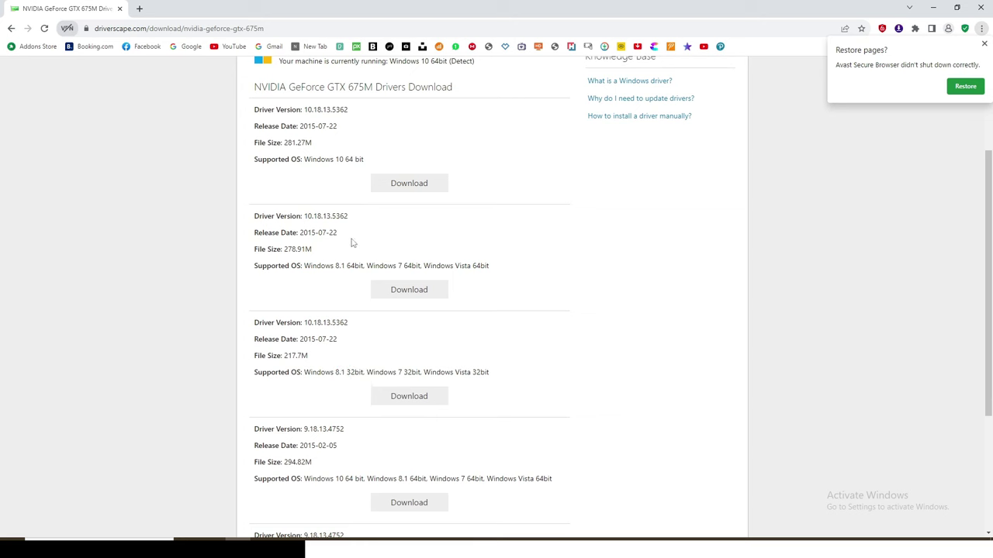
left_click_drag(367, 162, 304, 155)
- Request the Windows 10 64 bit driver download and submit the verification code
left_click(418, 189)
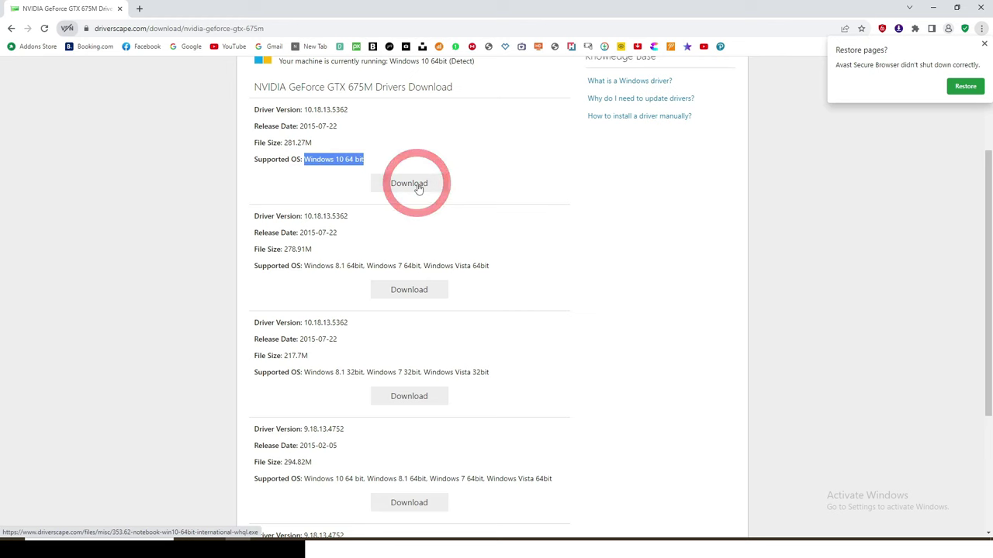
left_click(420, 192)
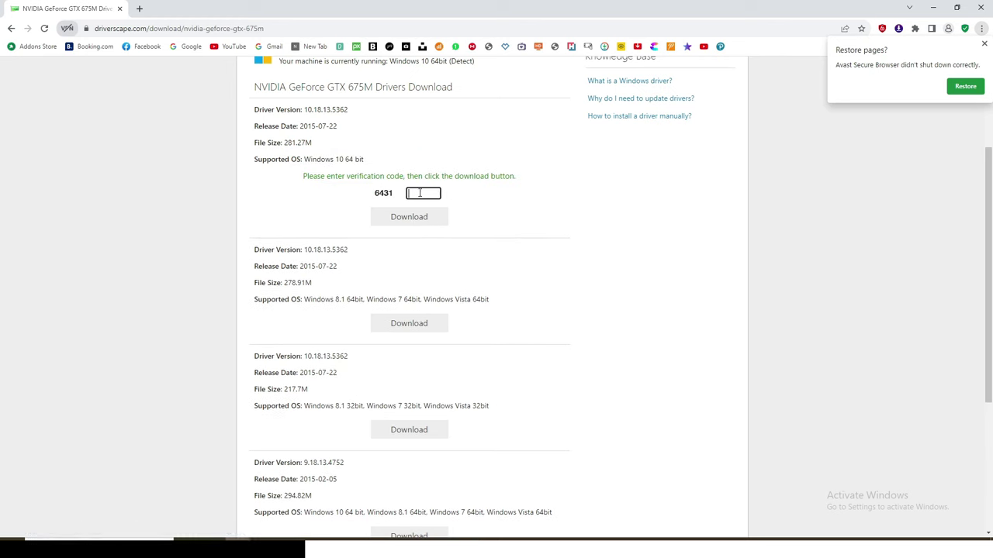
type("6331")
left_click(411, 218)
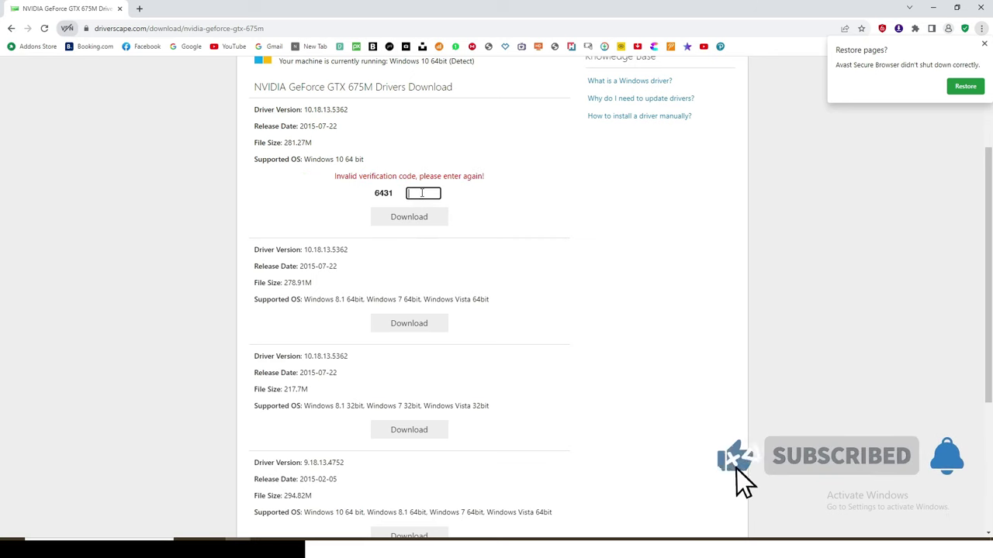
type("6431")
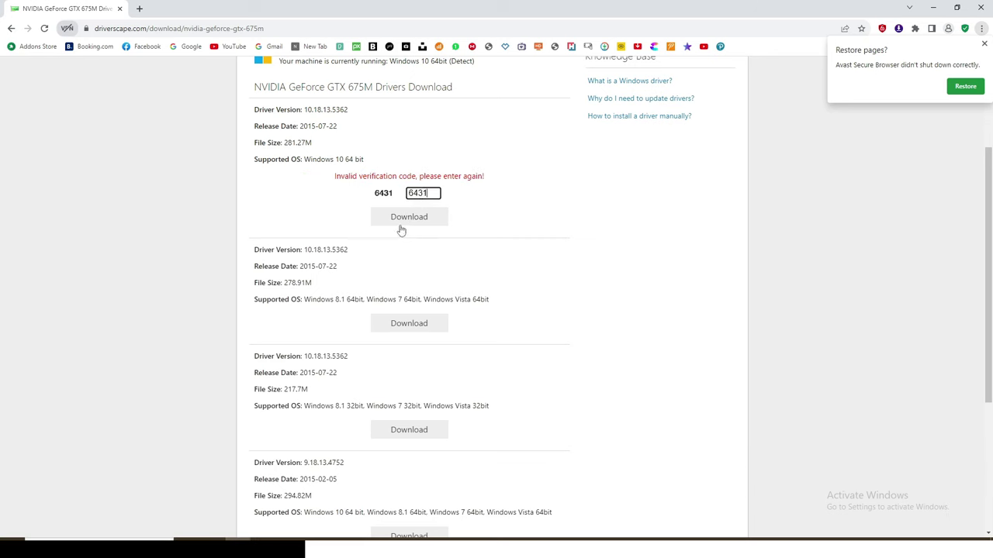
left_click(408, 219)
- Save the driver installer to the chosen folder and minimize the browser to show the desktop
left_click(412, 190)
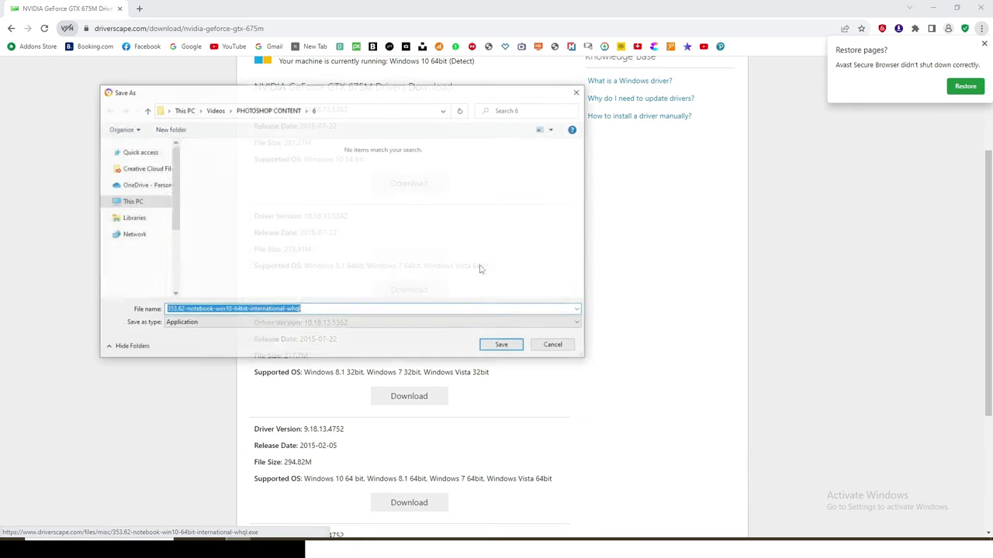
left_click(502, 345)
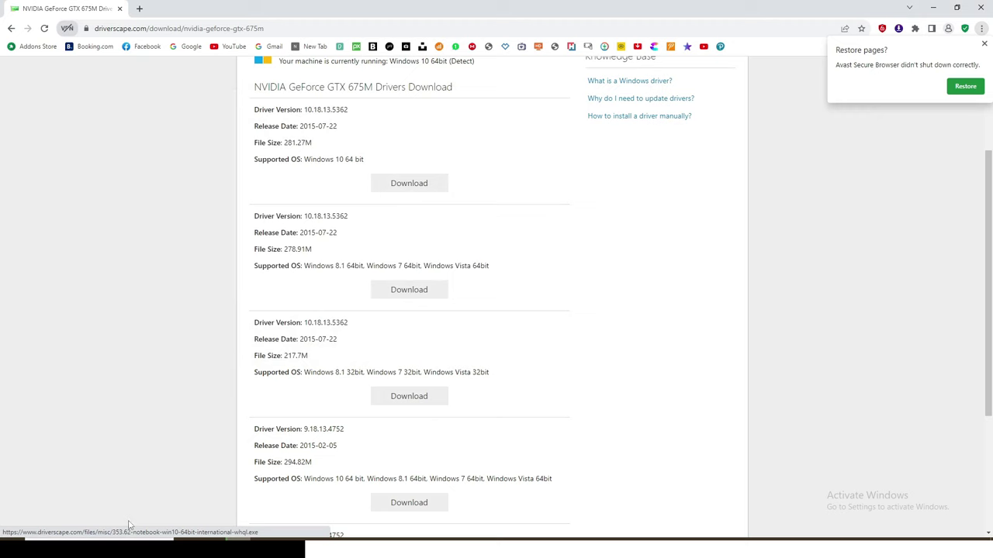
left_click(552, 345)
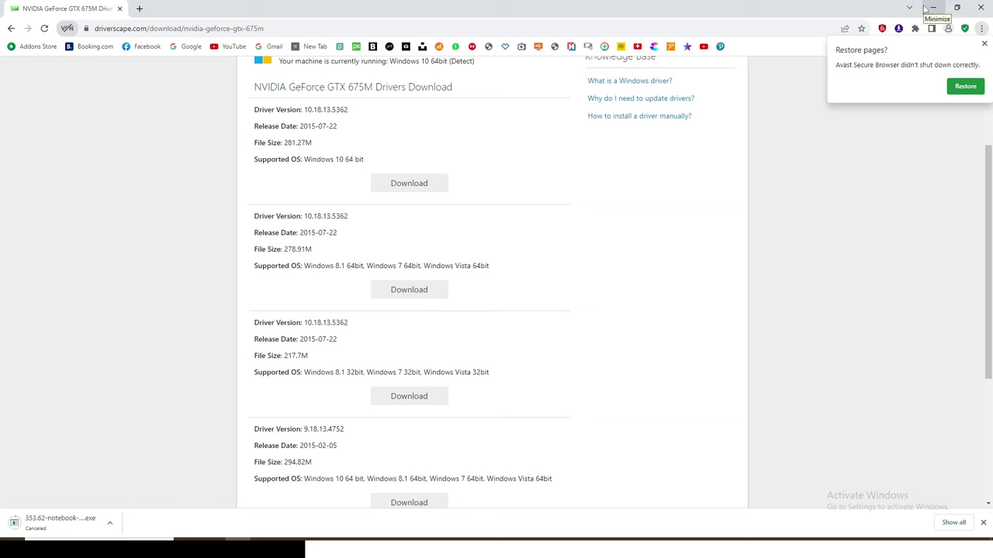
left_click(926, 8)
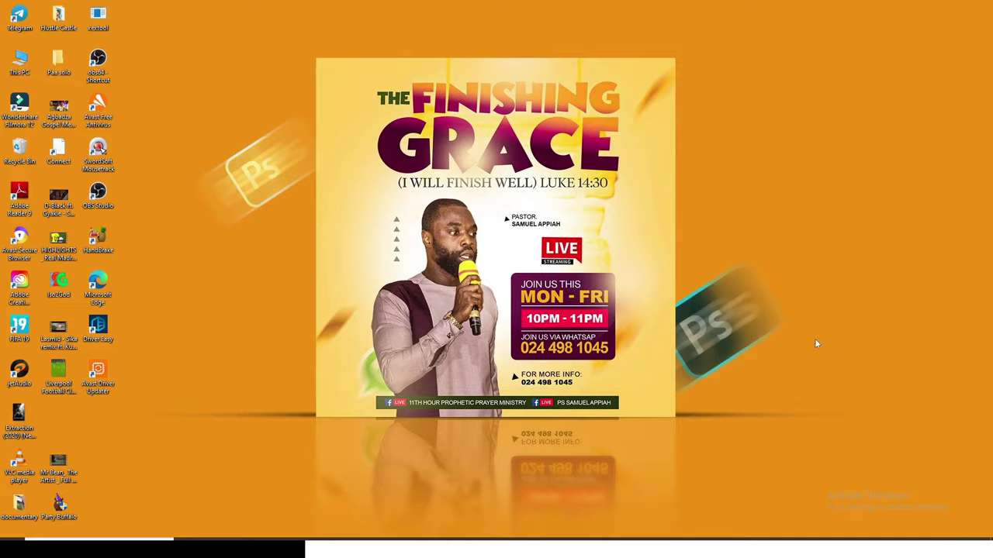
- Go to Settings > System > Display and open Graphics settings
key("super")
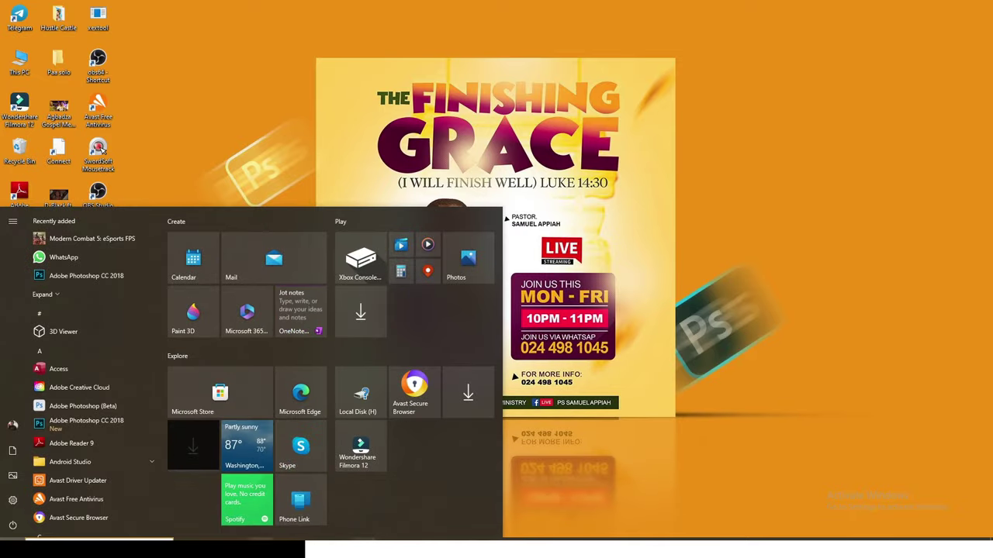
left_click(13, 500)
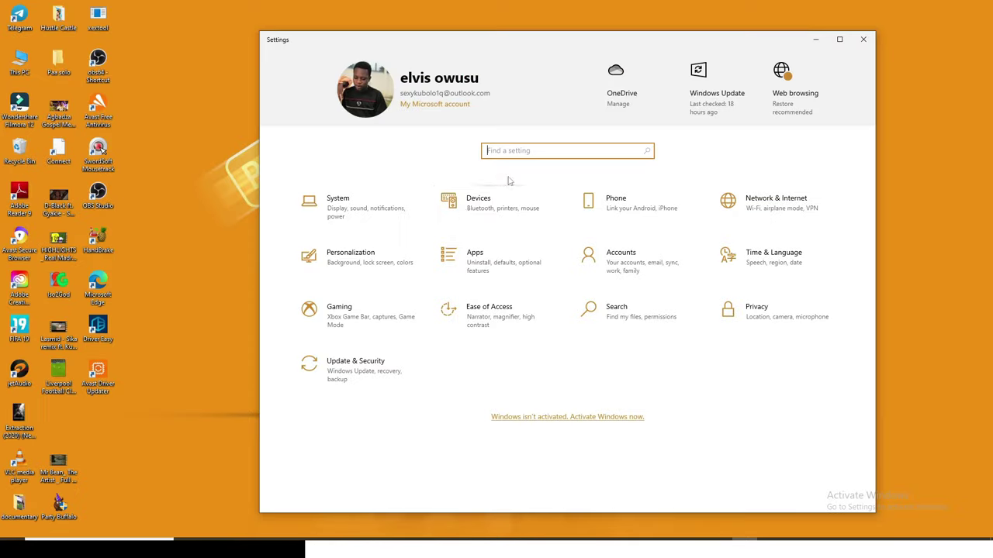
left_click(340, 216)
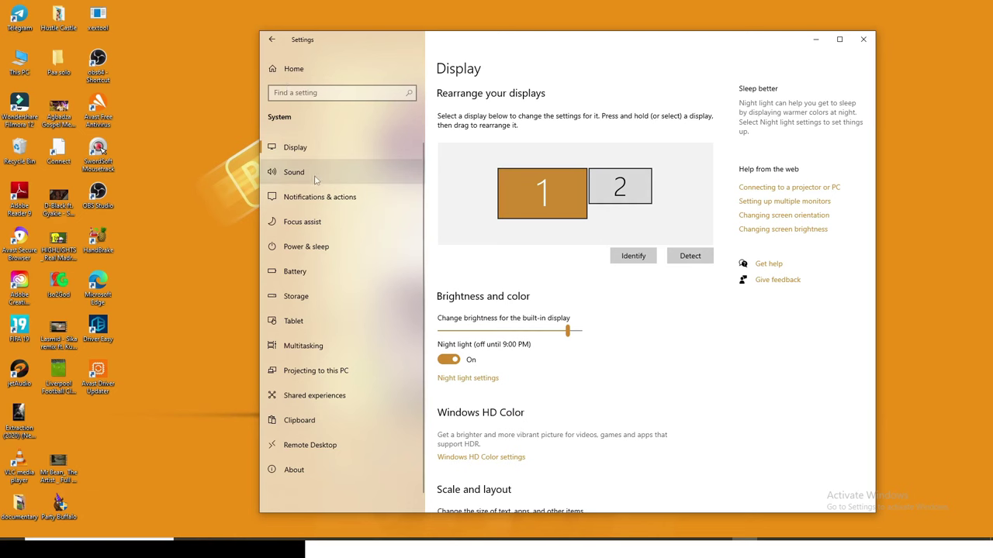
scroll(568, 435, "down", 4)
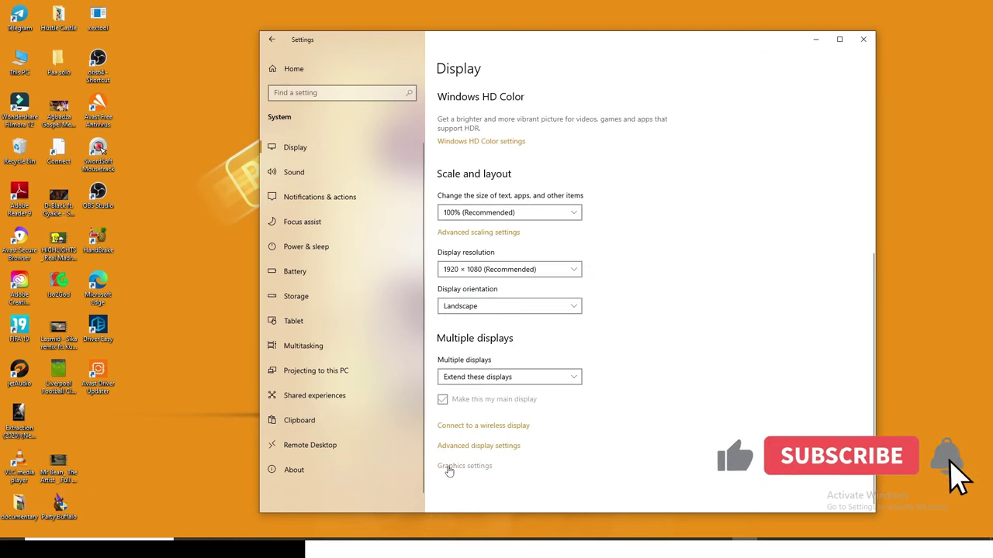
left_click(457, 467)
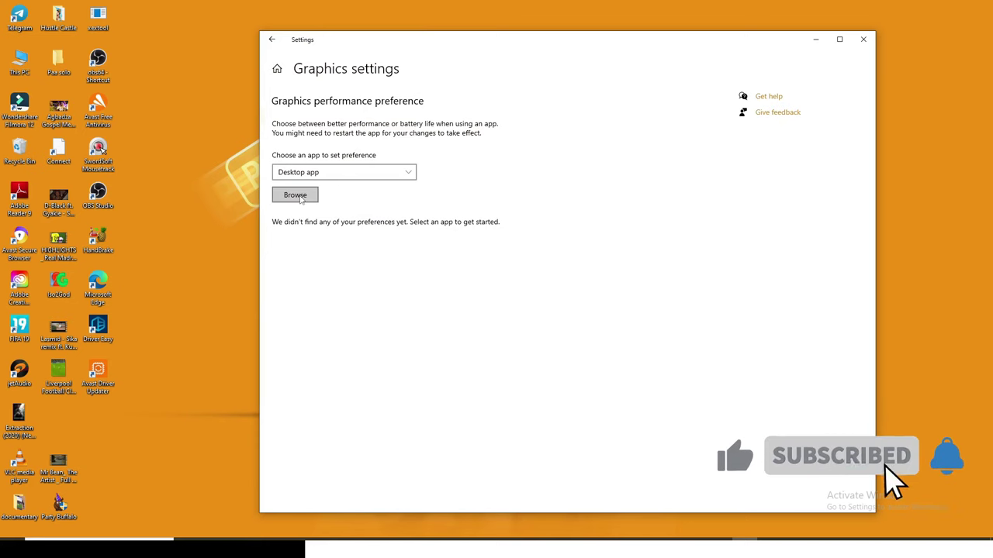
- Browse for an app in C:\Program Files\Adobe\Adobe Photoshop (Beta)
left_click(299, 197)
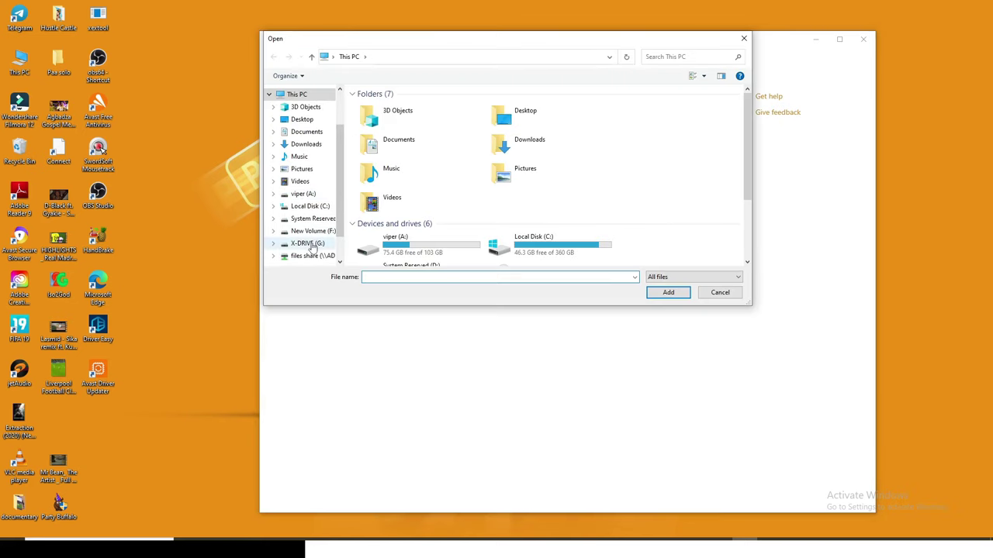
scroll(314, 246, "down", 1)
left_click(308, 166)
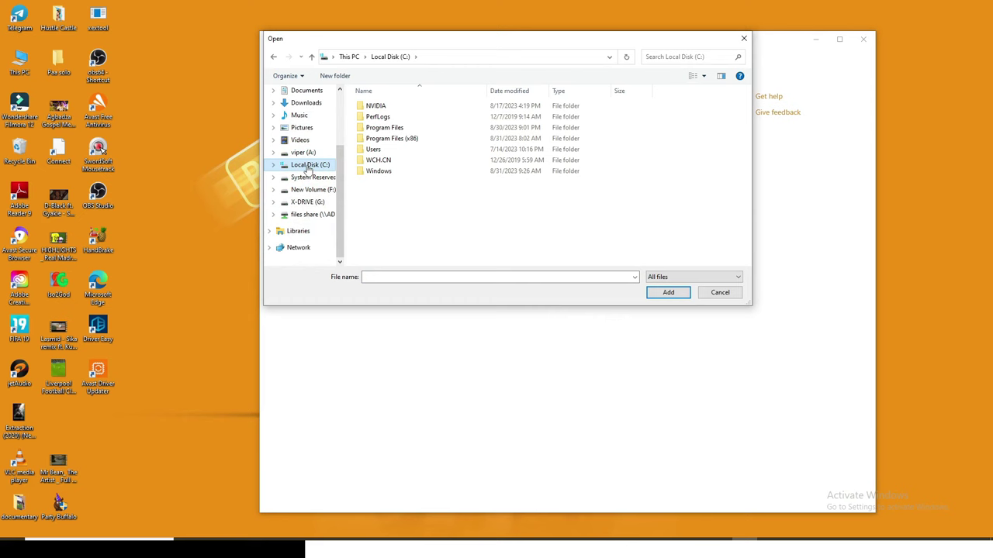
double_click(398, 129)
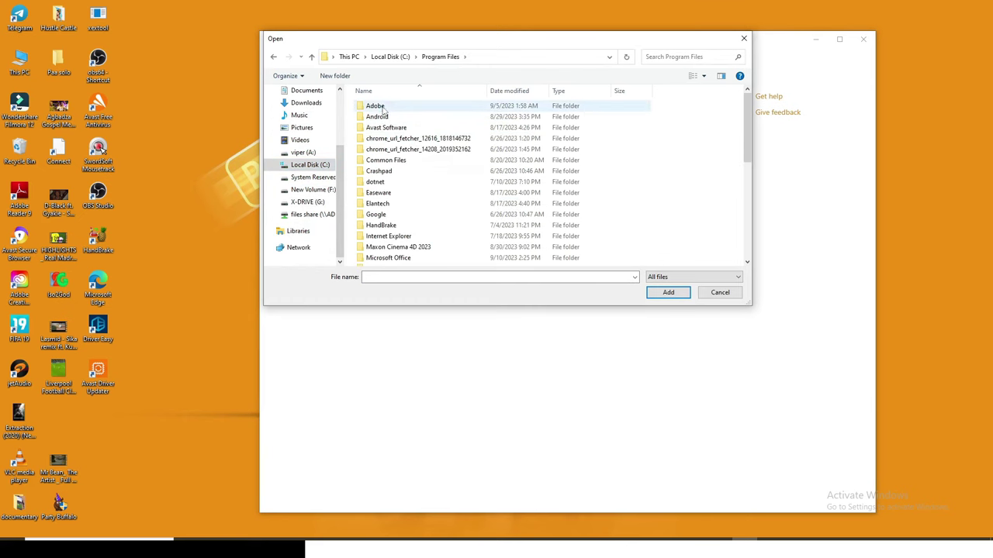
double_click(382, 107)
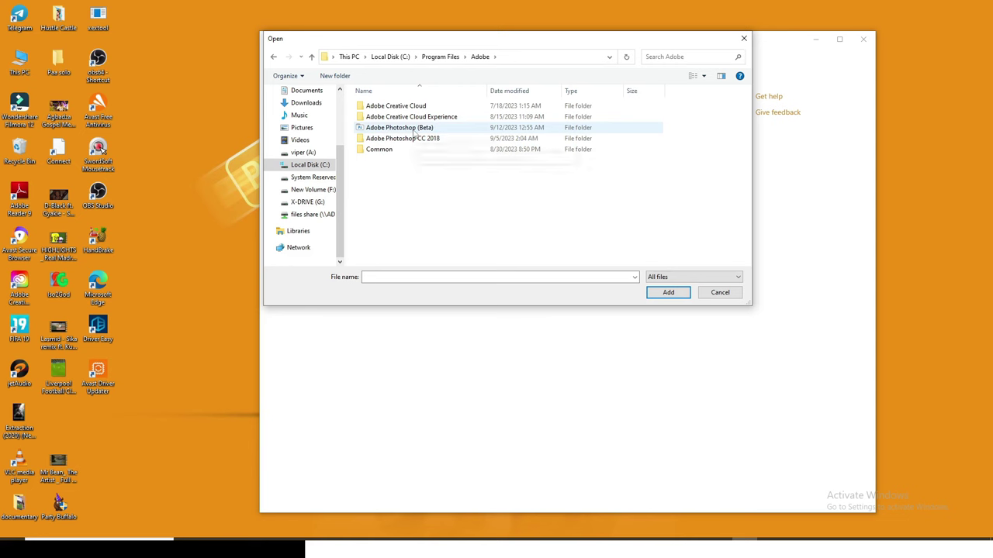
left_click(415, 129)
double_click(415, 129)
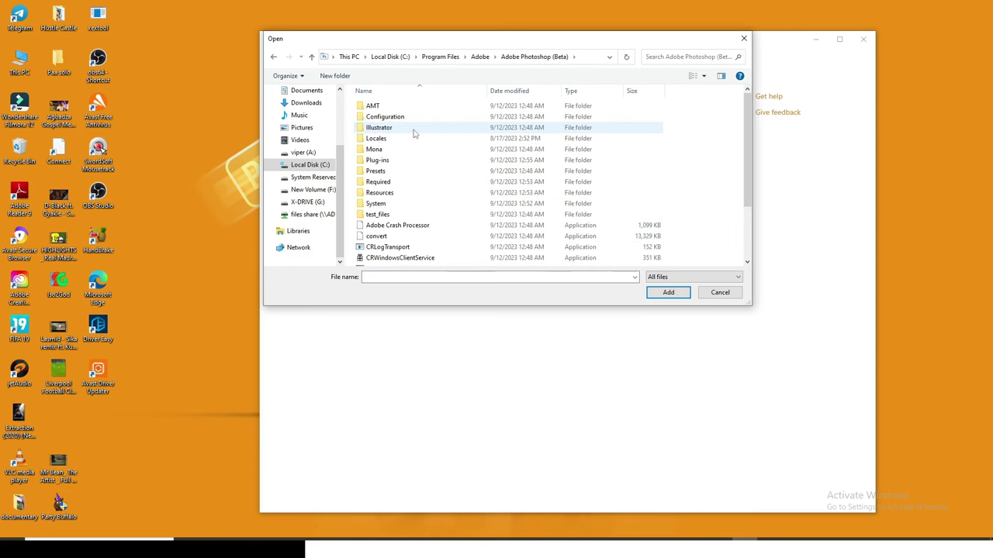
scroll(415, 151, "down", 3)
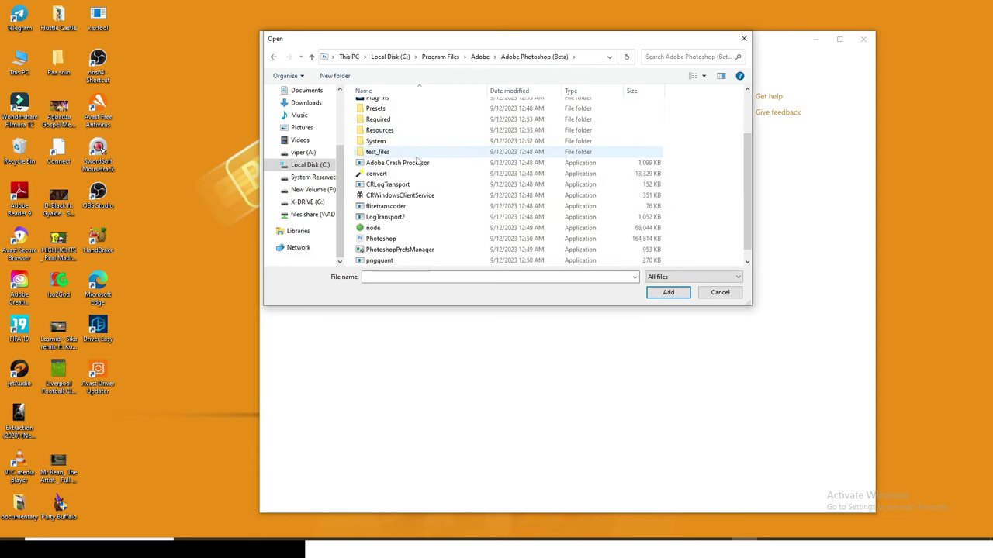
scroll(416, 155, "up", 3)
scroll(417, 166, "down", 3)
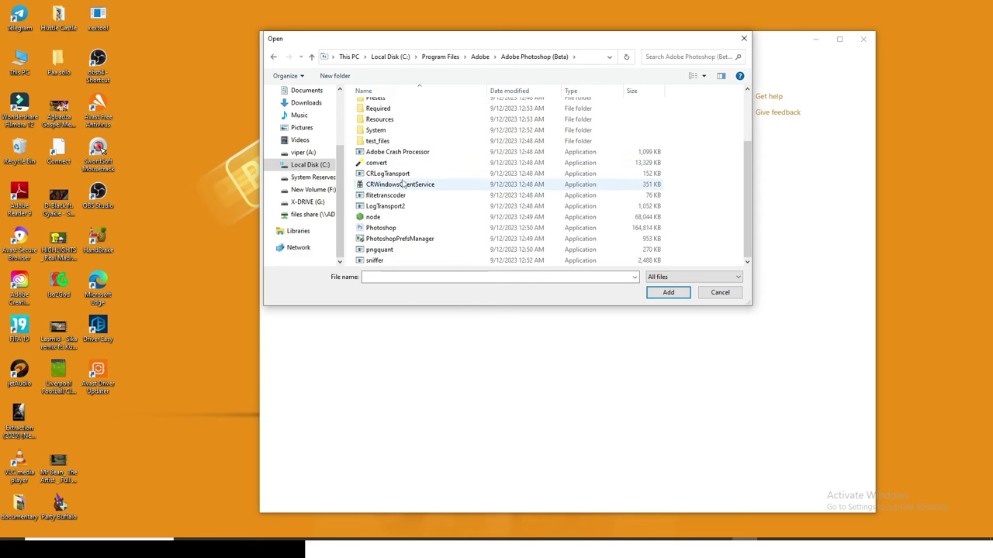
- Add Photoshop.exe to the graphics list and save its preference as High performance
left_click(380, 229)
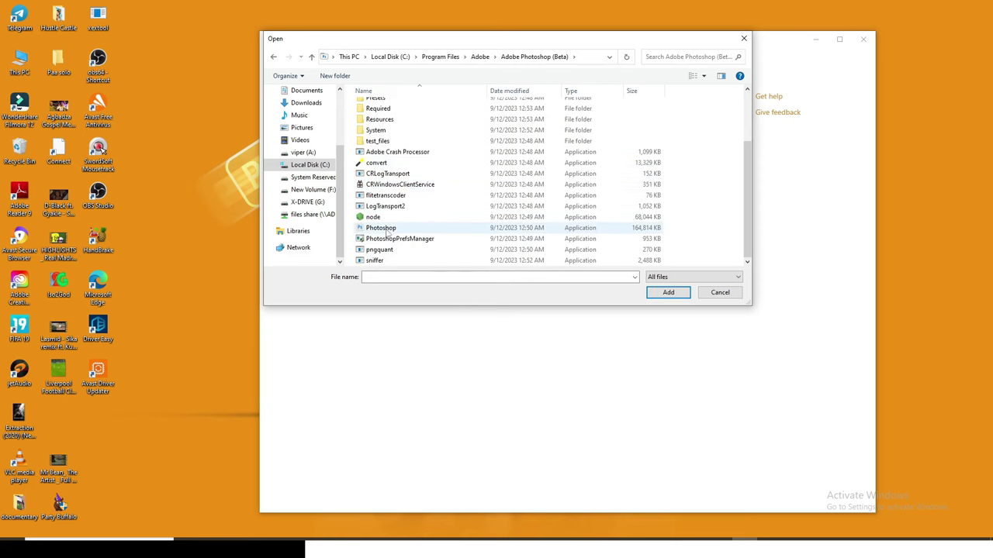
left_click(672, 292)
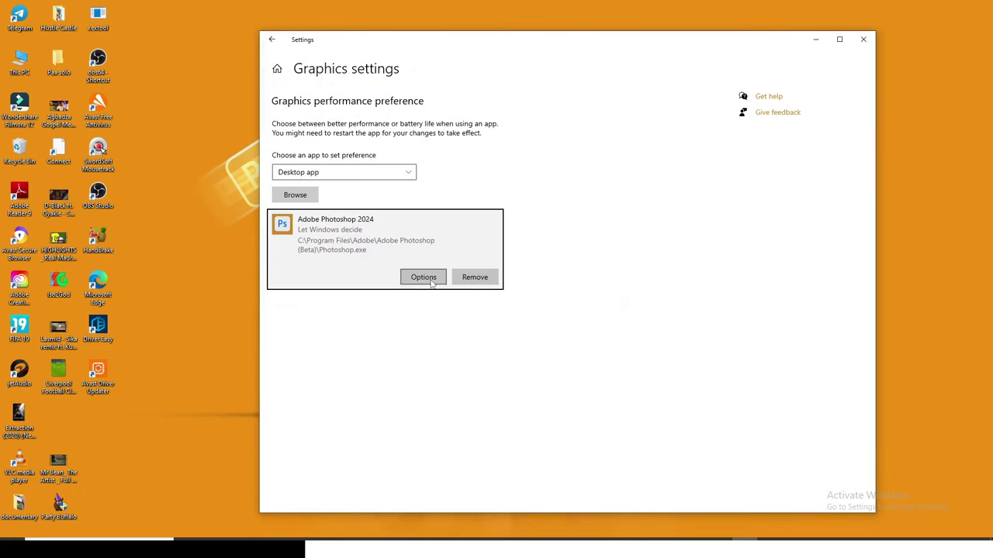
left_click(423, 278)
left_click(504, 295)
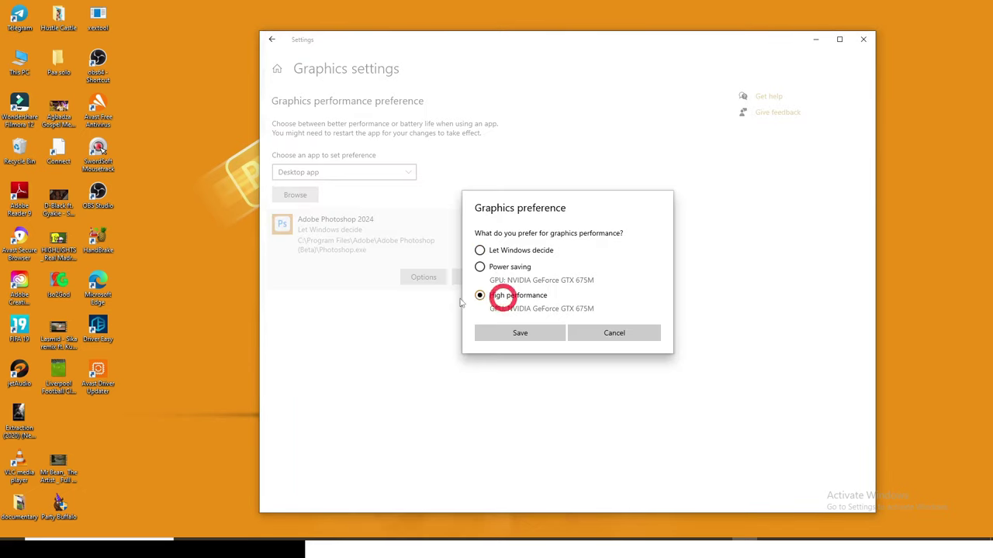
left_click(520, 333)
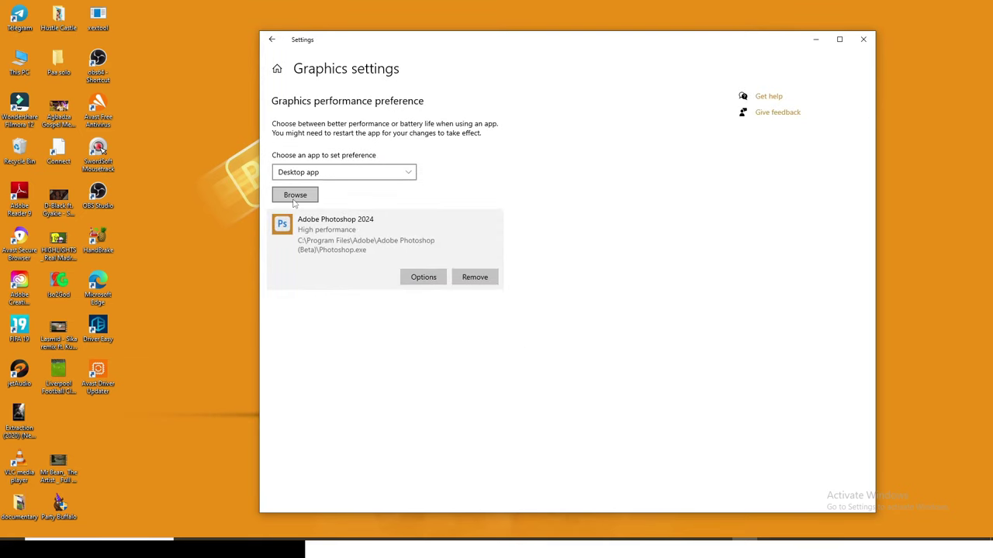
- Add sniffer.exe from the Photoshop (Beta) folder and save its preference as High performance
left_click(294, 200)
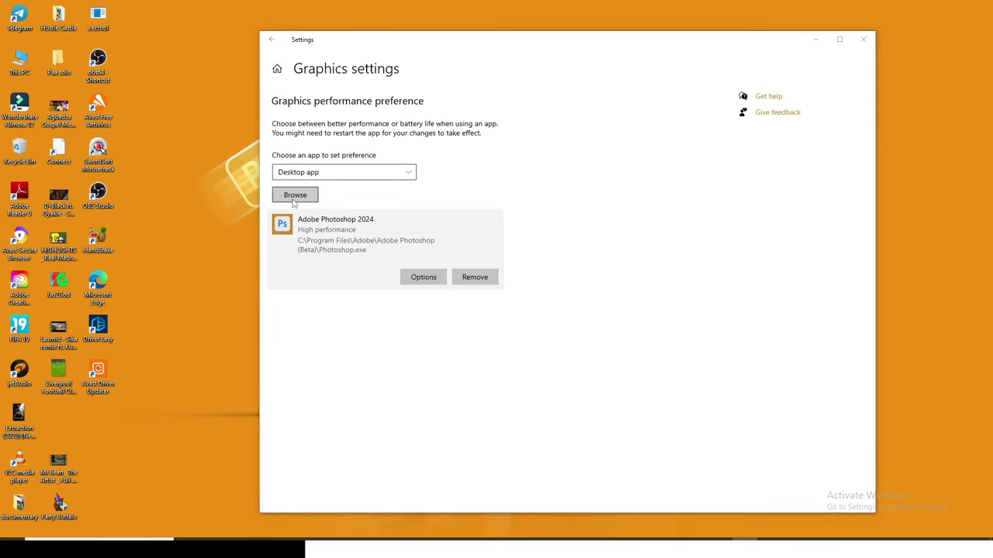
scroll(426, 195, "down", 3)
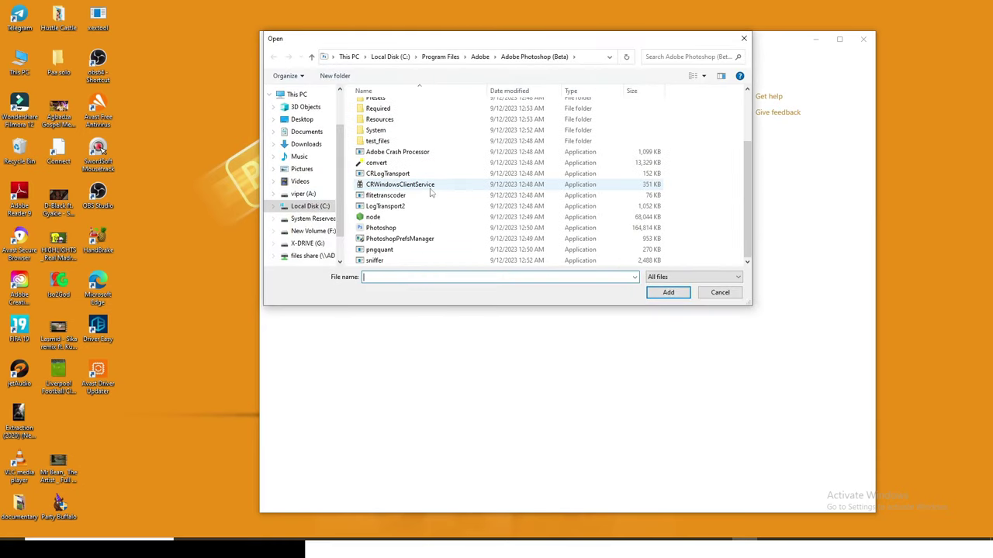
left_click(376, 261)
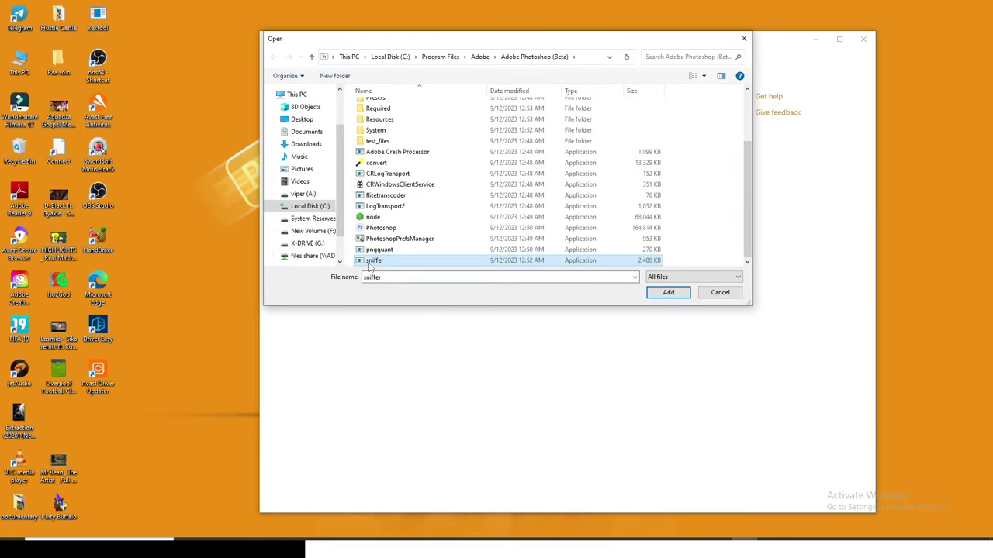
left_click(669, 294)
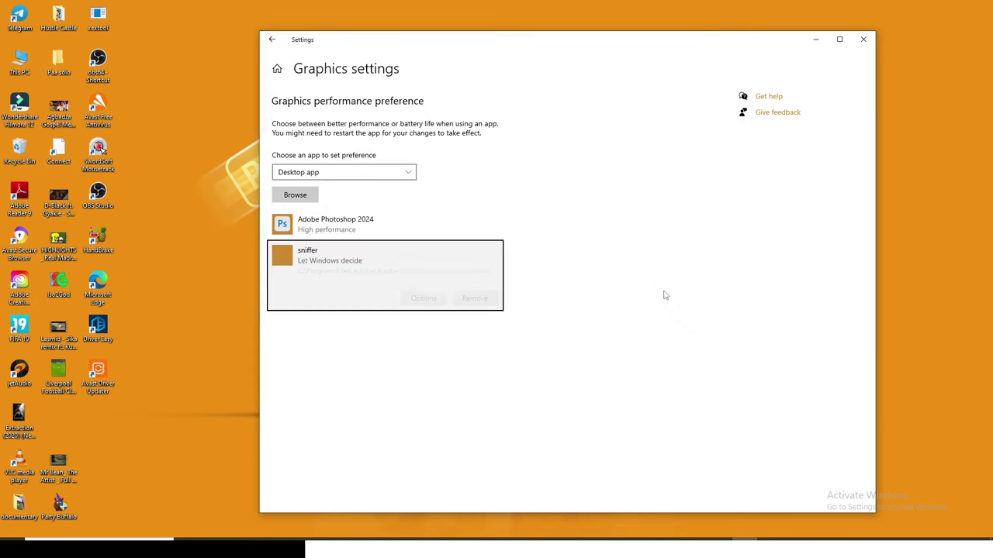
left_click(424, 301)
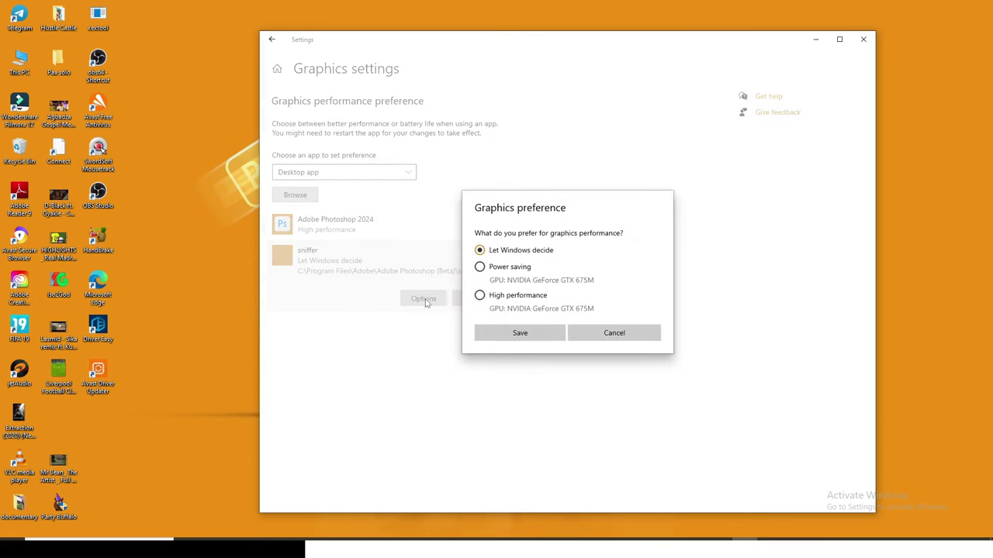
left_click(509, 299)
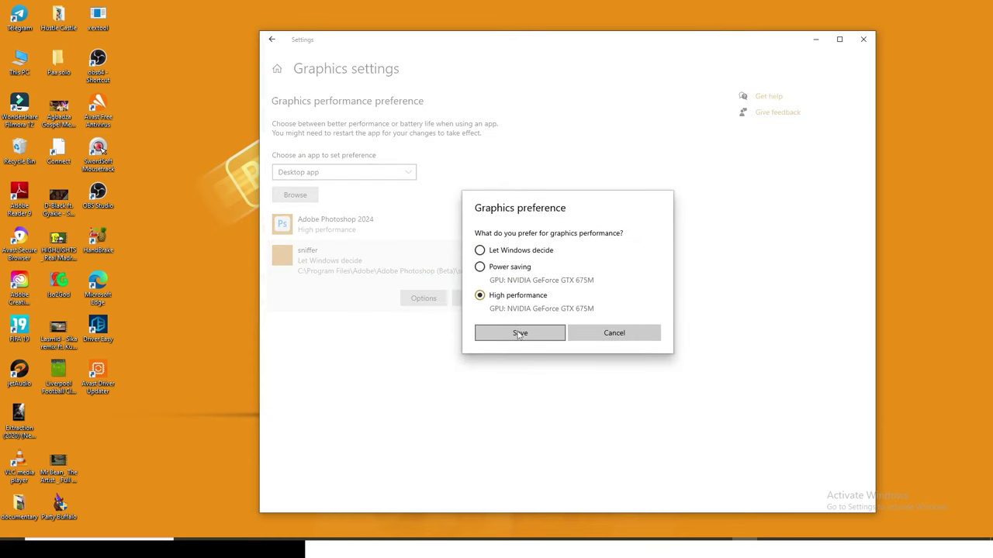
left_click(518, 334)
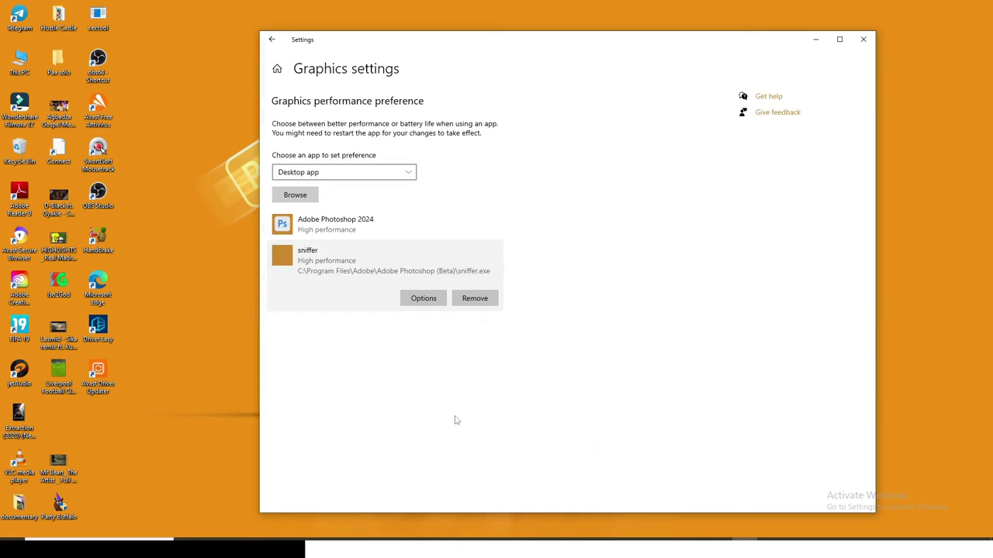